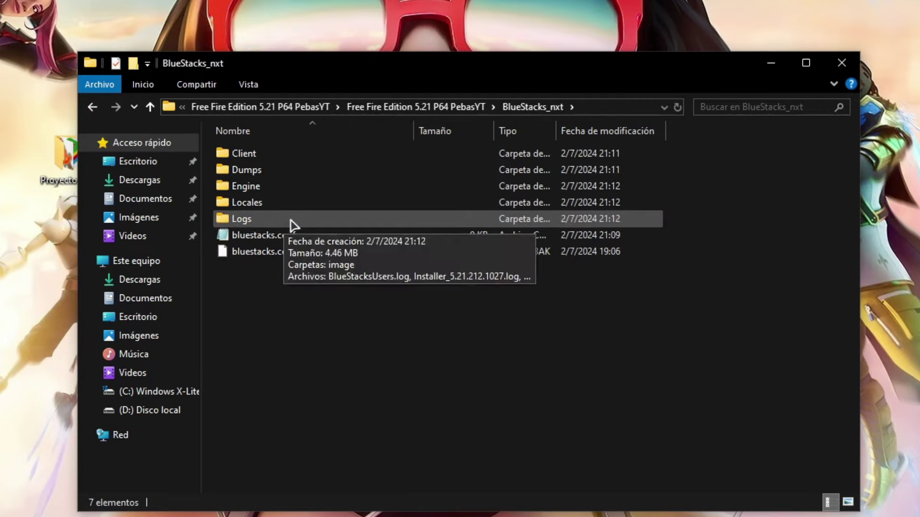
# Reopen the BlueStacks_nxt folder inside Free Fire Edition 5.21 P64 PebasYT and look over its files.
pyautogui.click(442, 107)
pyautogui.doubleClick(345, 154)
pyautogui.moveTo(298, 361); pyautogui.dragTo(304, 94)
pyautogui.click(378, 361)
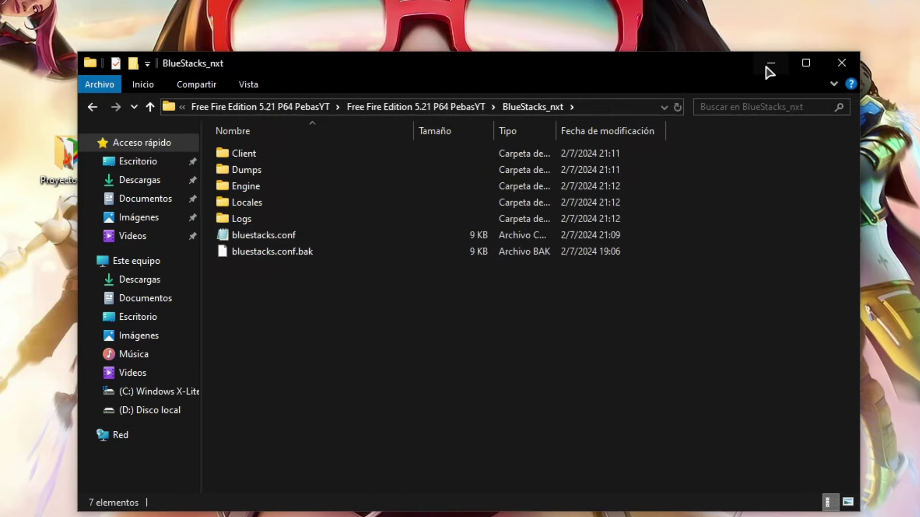
# Minimize the folder window and close BlueStacks App Player completely.
pyautogui.click(770, 63)
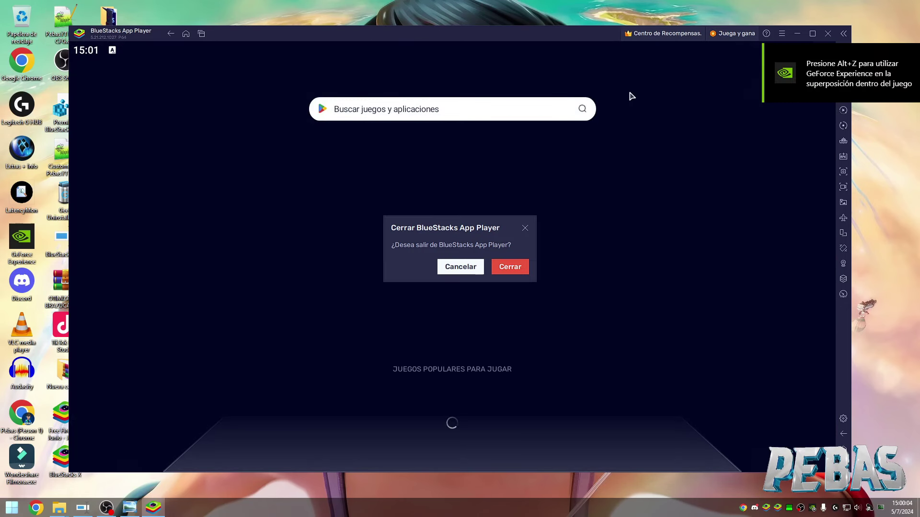
pyautogui.click(509, 269)
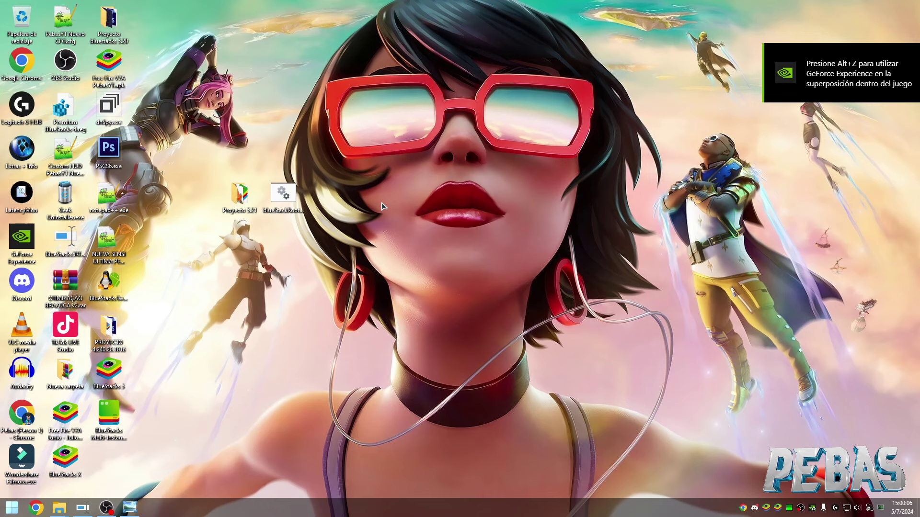
# Copy everything inside the BlueStacks_nxt folder of Free Fire Edition 5.21 P64 PebasYT.
pyautogui.moveTo(58, 502)
pyautogui.click(127, 466)
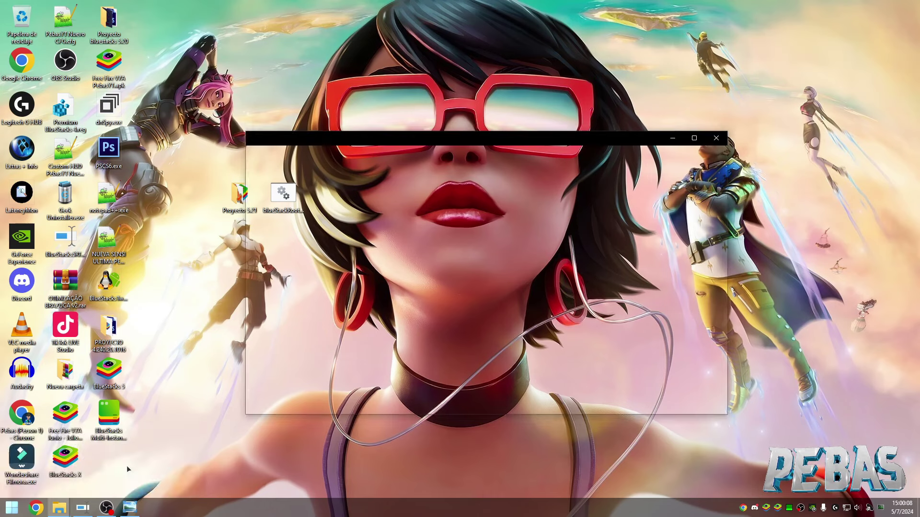
pyautogui.click(421, 116)
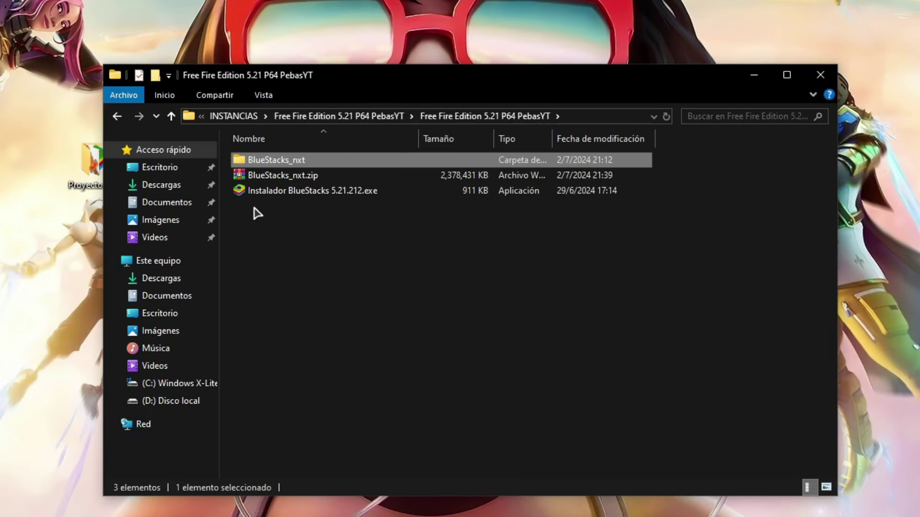
pyautogui.doubleClick(265, 163)
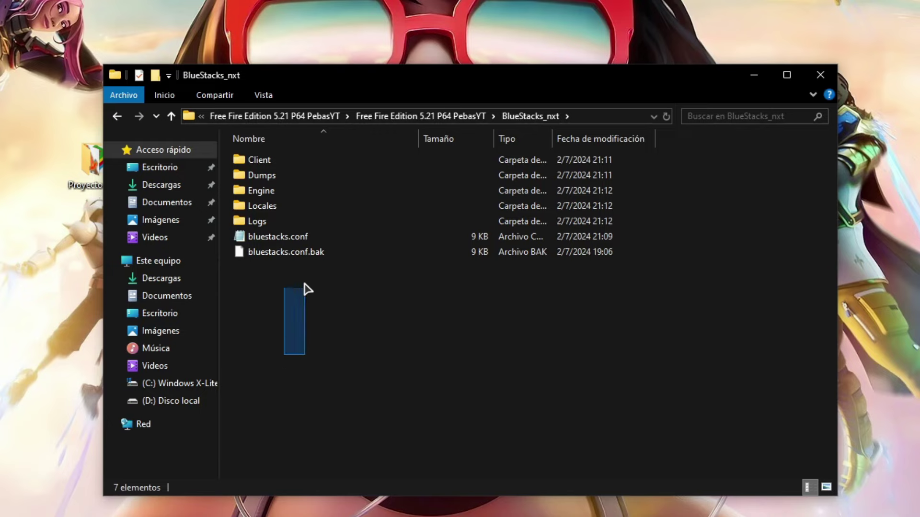
pyautogui.moveTo(303, 283); pyautogui.dragTo(330, 181)
pyautogui.rightClick(308, 191)
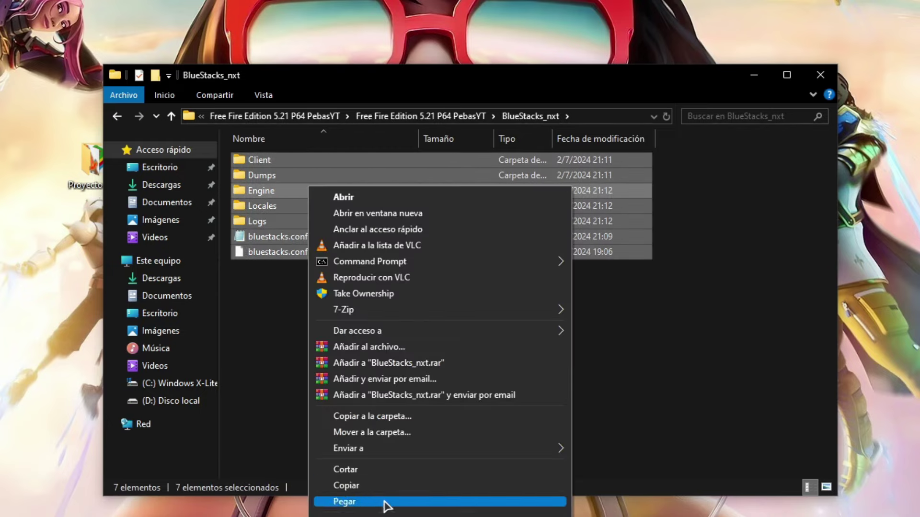
pyautogui.click(376, 486)
# Open the (C:) Windows X-Lite drive and locate the ProgramData folder.
pyautogui.click(137, 261)
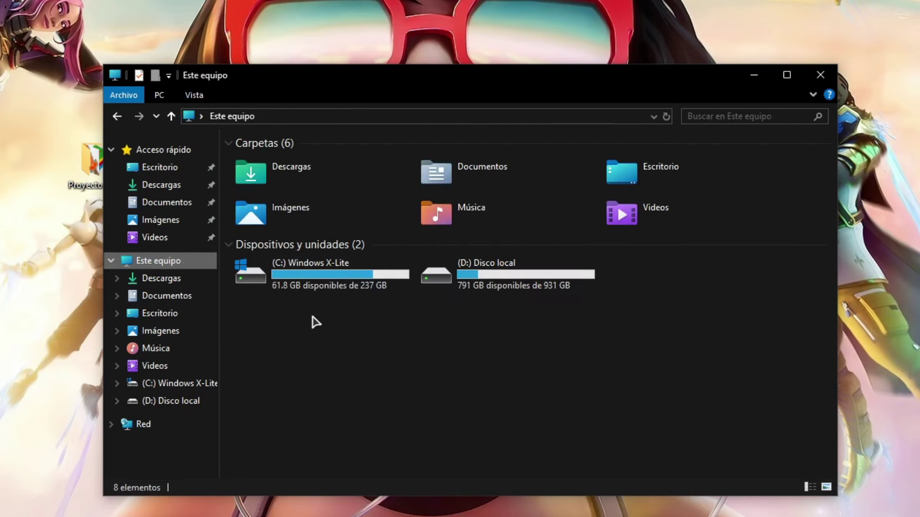
pyautogui.doubleClick(308, 287)
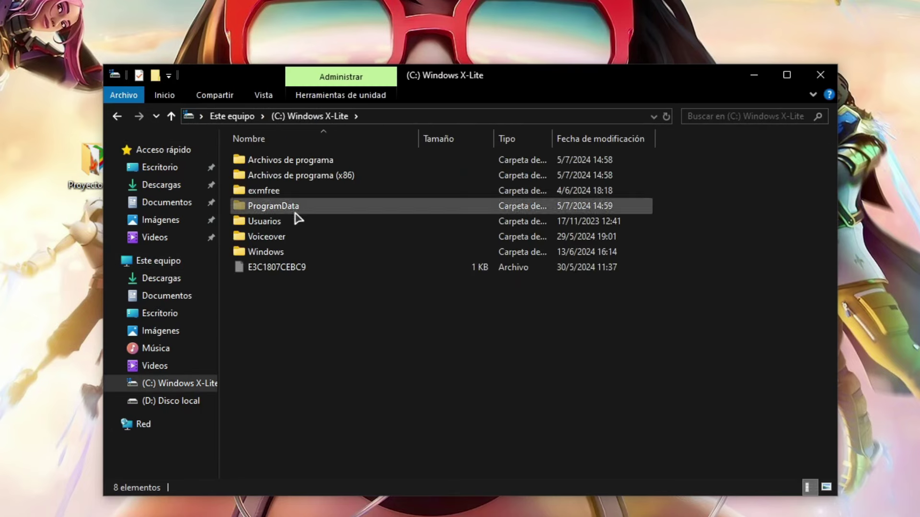
pyautogui.click(285, 212)
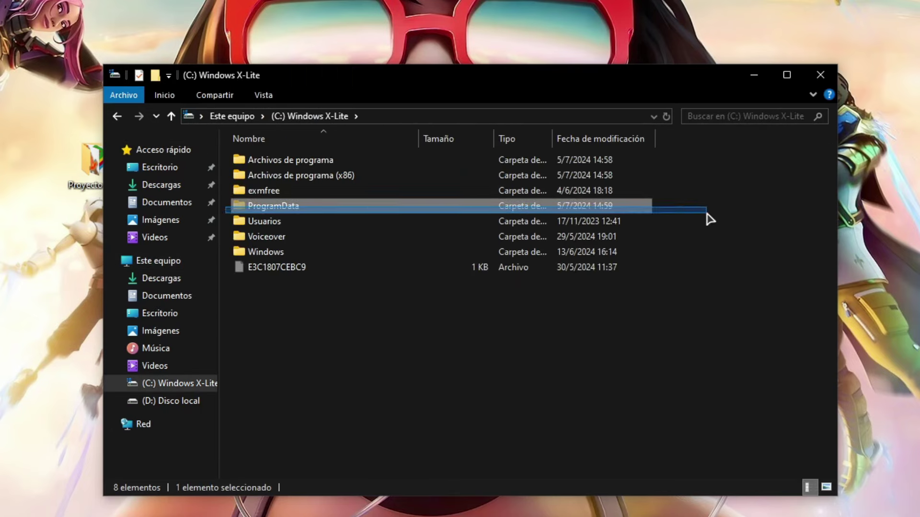
pyautogui.click(421, 353)
# Check in the folder view options that hidden files, folders and drives are set to be shown, and accept the dialog.
pyautogui.click(248, 95)
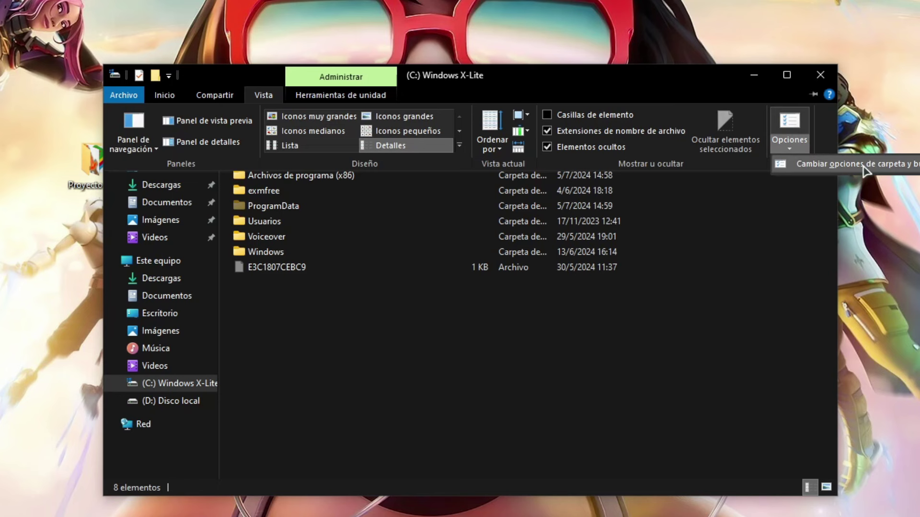
pyautogui.click(872, 165)
pyautogui.moveTo(173, 152); pyautogui.dragTo(374, 152)
pyautogui.click(372, 176)
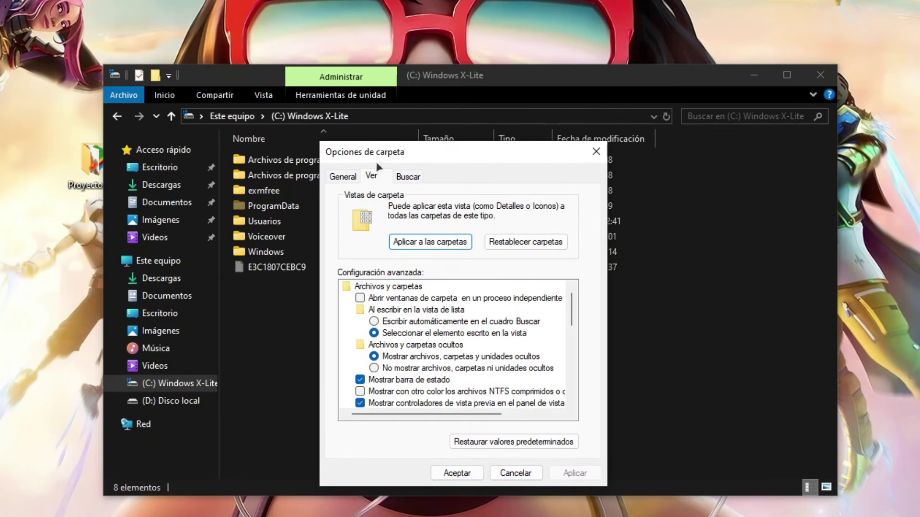
pyautogui.click(458, 473)
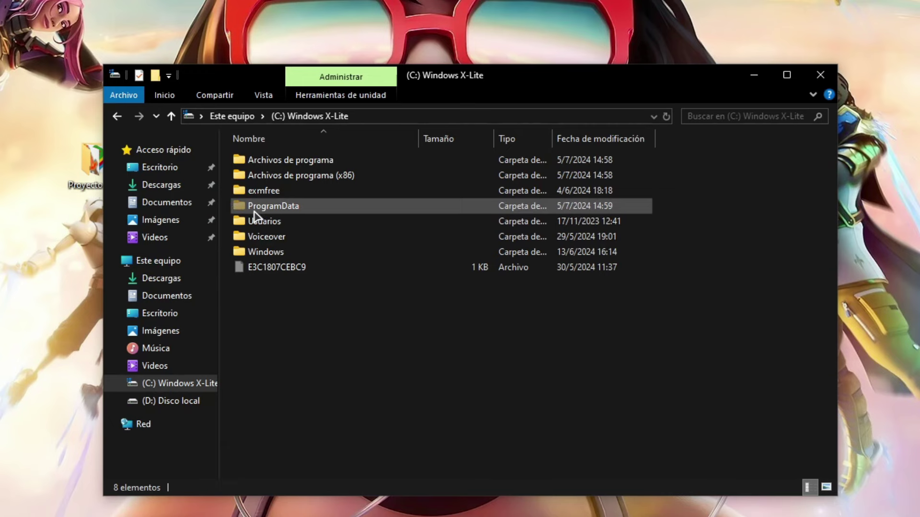
# Paste the copied files into the BlueStacks_nxt folder under C: ProgramData.
pyautogui.doubleClick(278, 207)
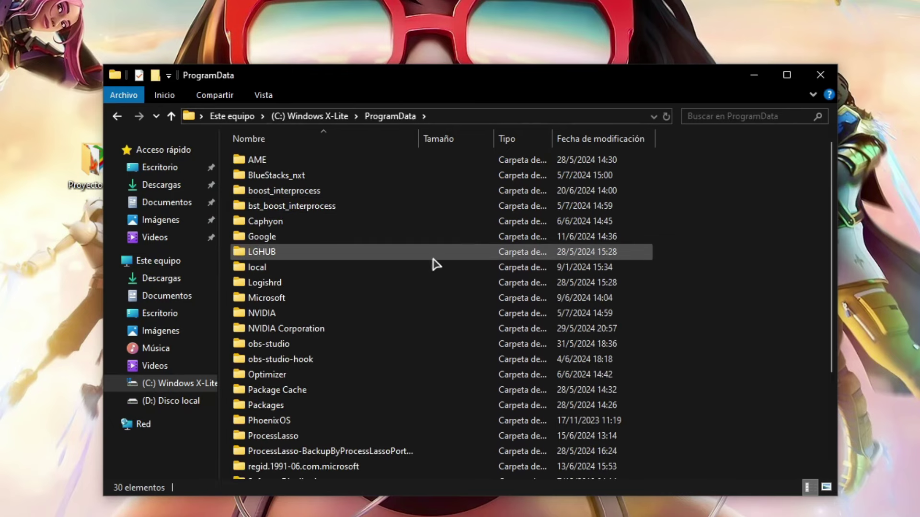
pyautogui.click(296, 181)
pyautogui.doubleClick(340, 186)
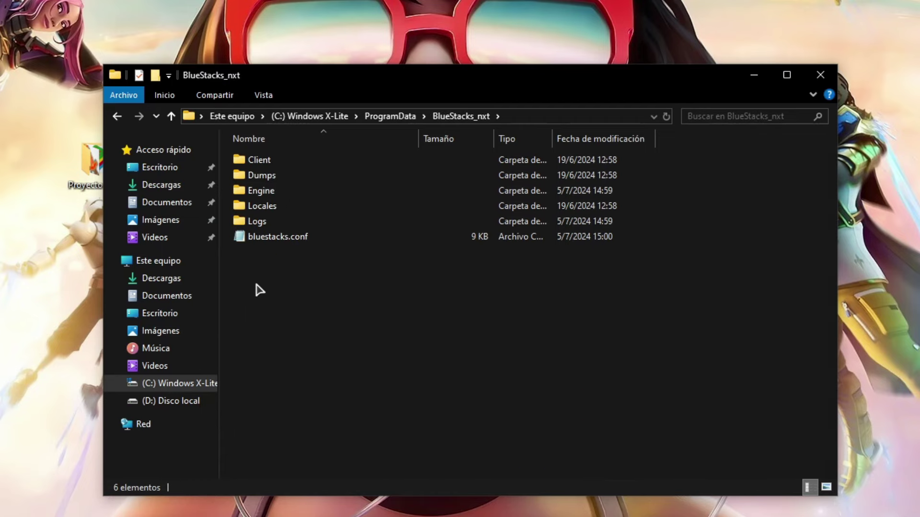
pyautogui.rightClick(270, 275)
pyautogui.moveTo(358, 306)
pyautogui.click(311, 375)
pyautogui.moveTo(91, 61); pyautogui.dragTo(498, 155)
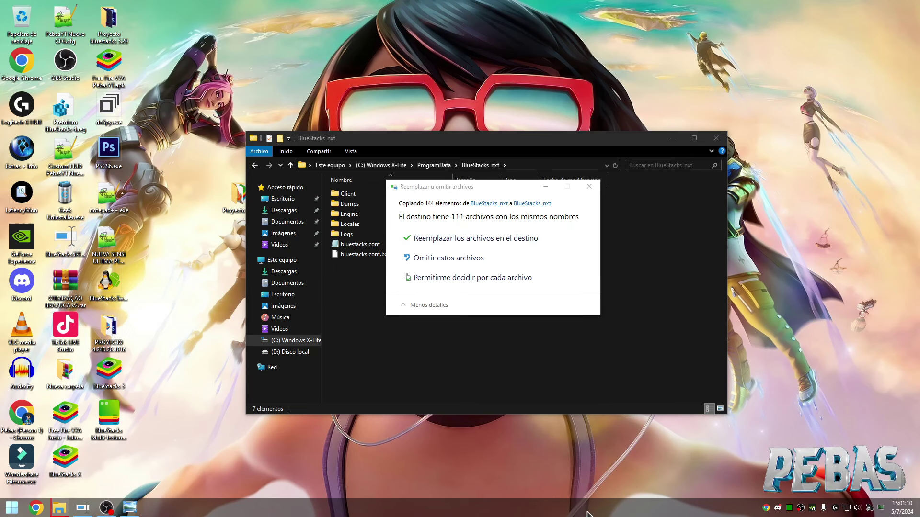
# Check the background processes in Task Manager for anything from BlueStacks still running.
pyautogui.hotkey('ctrl', 'shift', 'Escape')
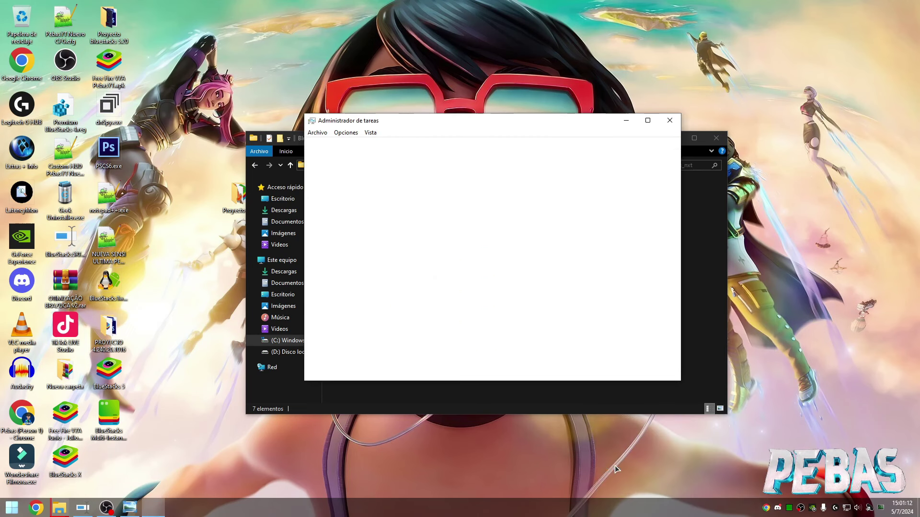
pyautogui.scroll(-2, 387, 240)
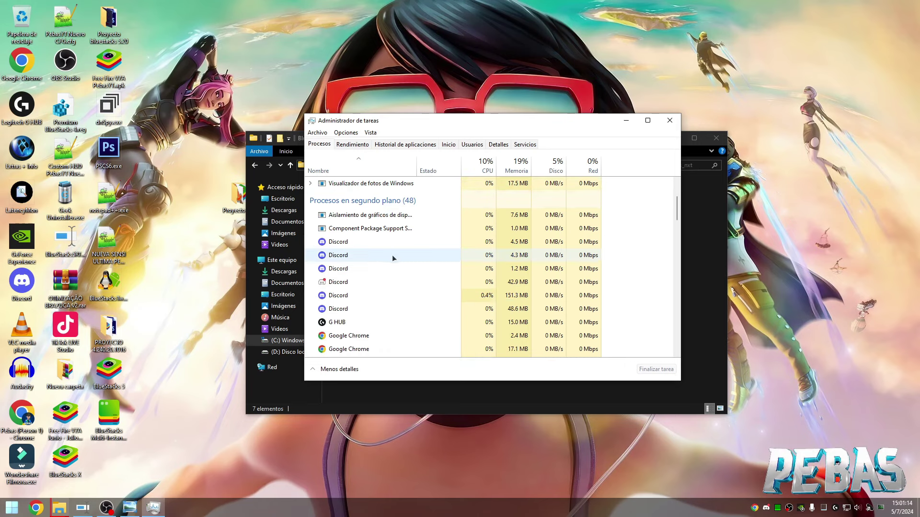
pyautogui.scroll(-4, 392, 258)
pyautogui.rightClick(361, 247)
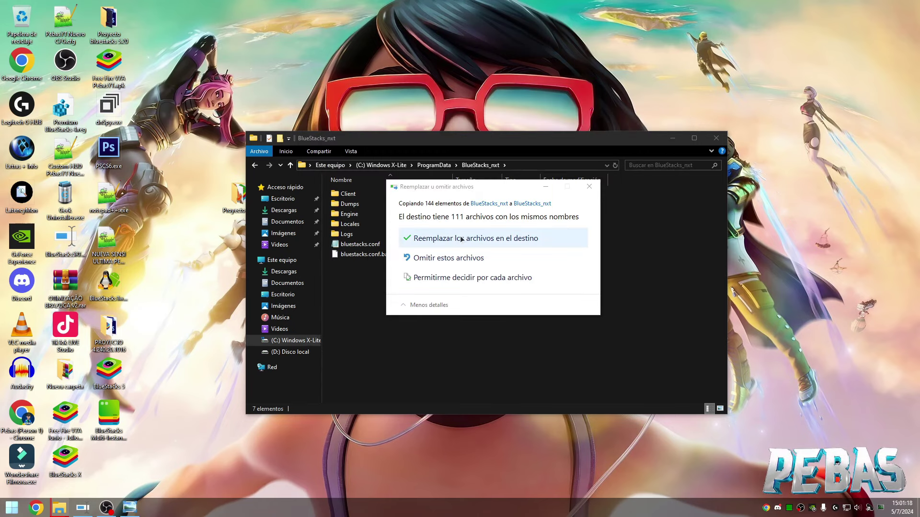
# Replace the same-named files in the destination with the pasted ones and close the BlueStacks_nxt folder once copying finishes.
pyautogui.click(461, 239)
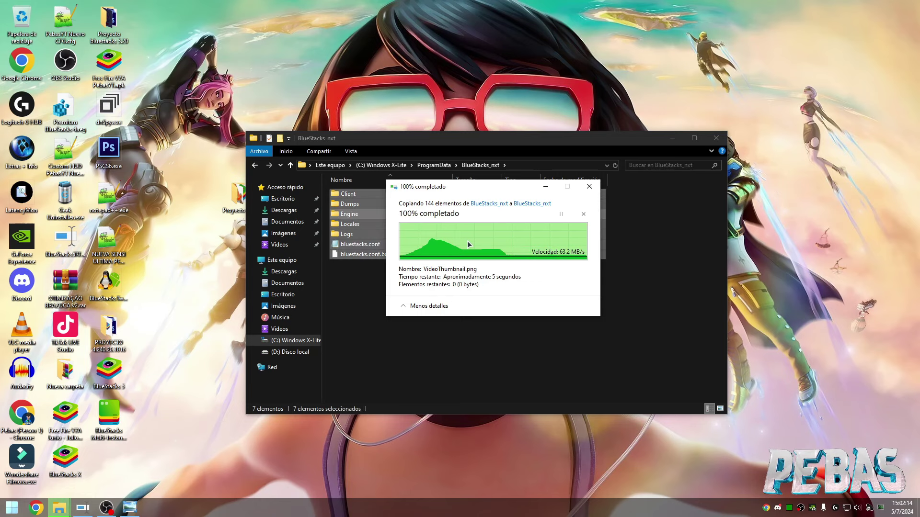
pyautogui.click(423, 281)
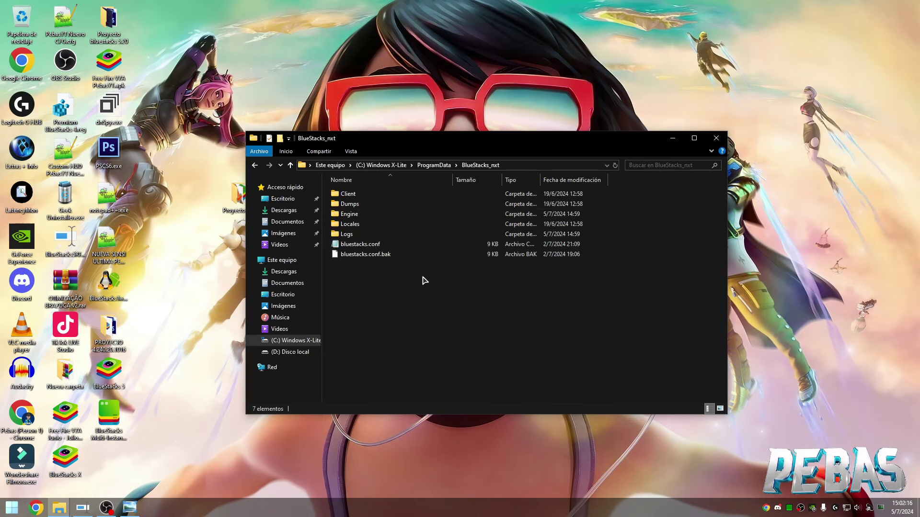
pyautogui.click(714, 139)
# Move the BlueStacks 5 desktop shortcut to the free area below the blueStackRoot file.
pyautogui.moveTo(110, 381)
pyautogui.mouseDown()
pyautogui.moveTo(144, 378)
pyautogui.moveTo(284, 292)
pyautogui.mouseUp()
pyautogui.moveTo(227, 343)
pyautogui.mouseDown()
pyautogui.moveTo(320, 255)
pyautogui.moveTo(275, 365)
pyautogui.mouseUp()
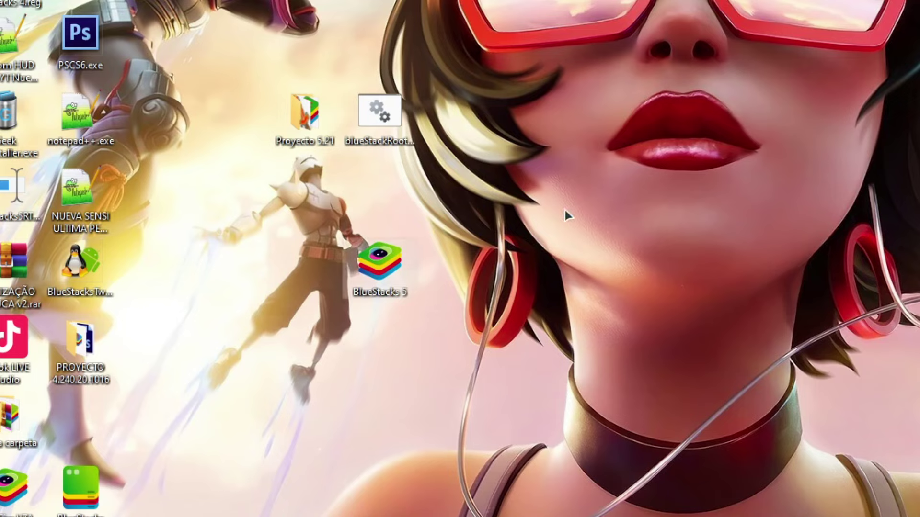
# Change the BlueStacks 5 shortcut's icon to ProductLogo.ico from ProgramData, BlueStacks_nxt, Client, Assets, and apply it.
pyautogui.rightClick(399, 282)
pyautogui.click(443, 269)
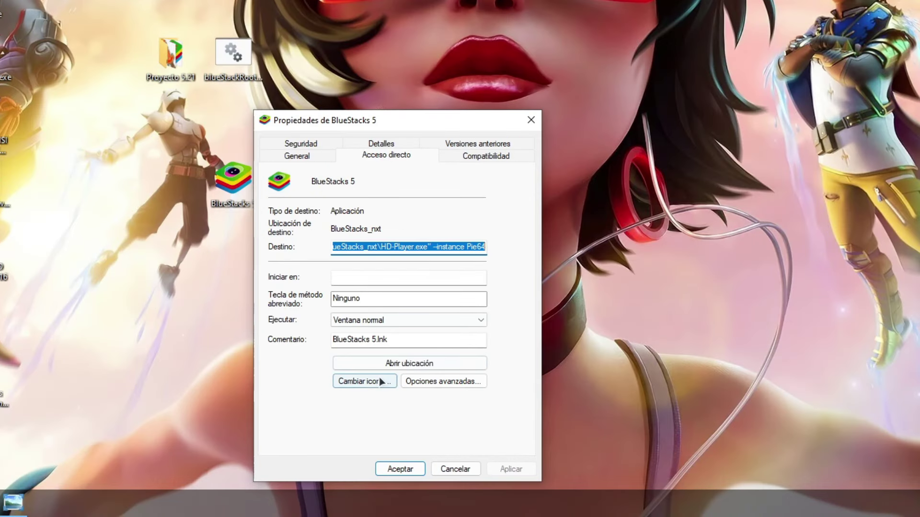
pyautogui.click(381, 382)
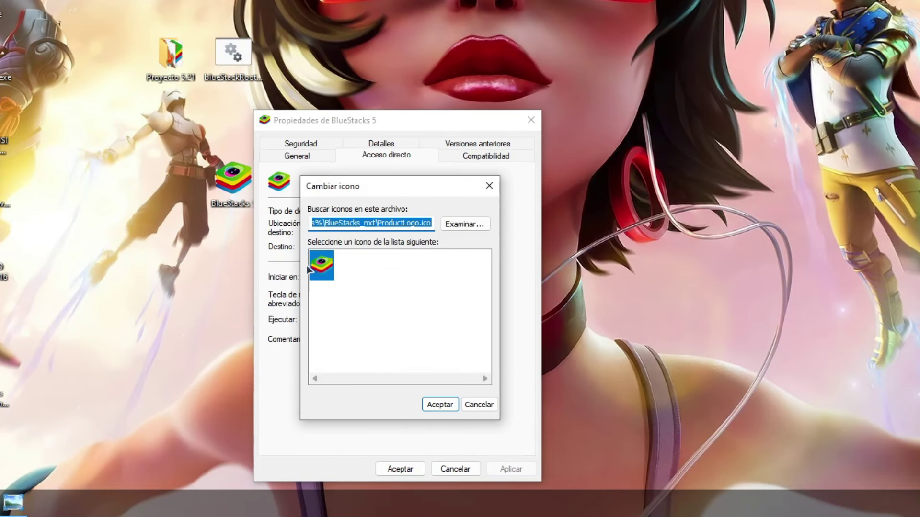
pyautogui.click(464, 223)
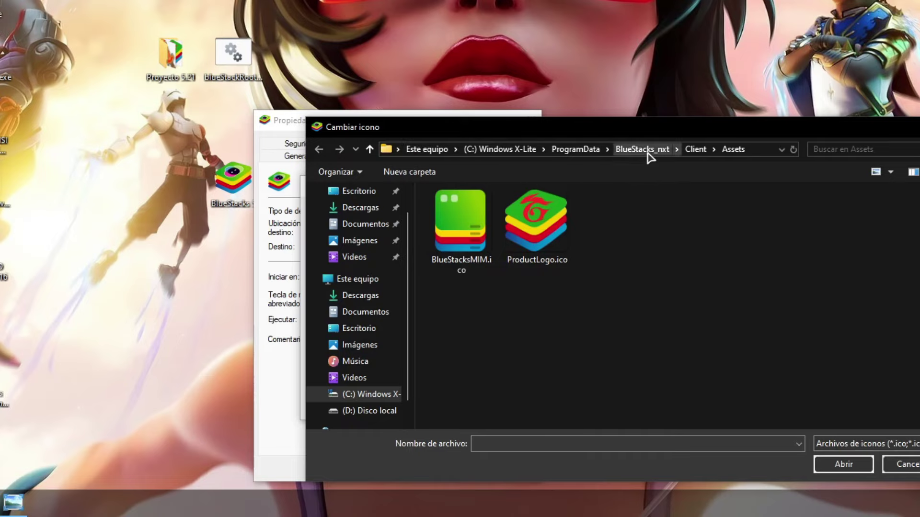
pyautogui.click(558, 230)
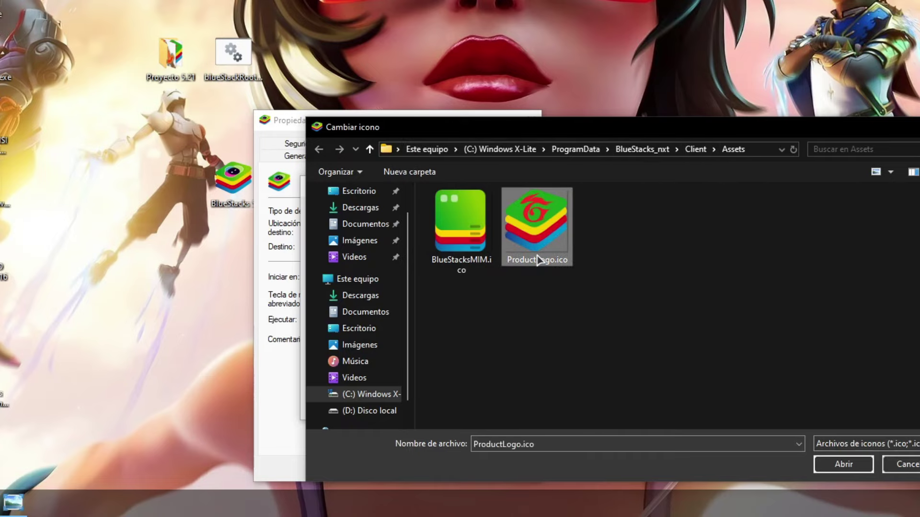
pyautogui.click(844, 463)
pyautogui.click(440, 405)
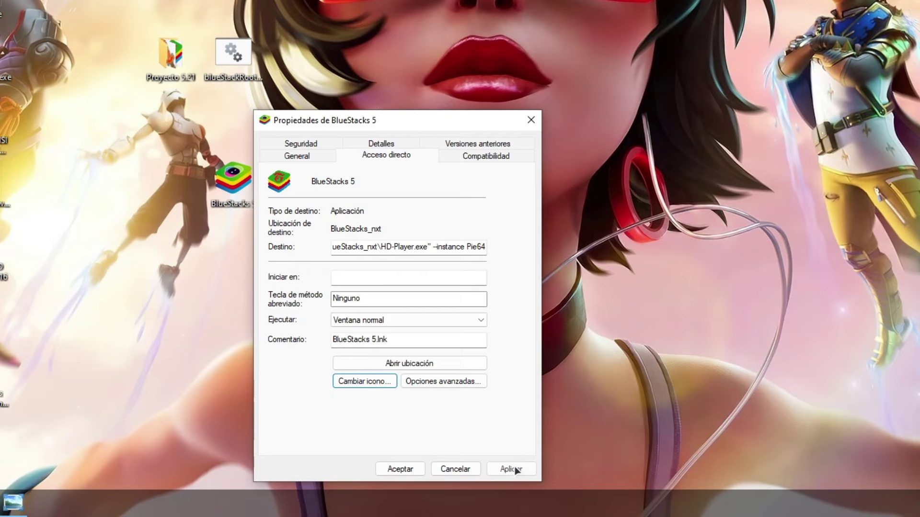
pyautogui.click(510, 469)
pyautogui.click(400, 469)
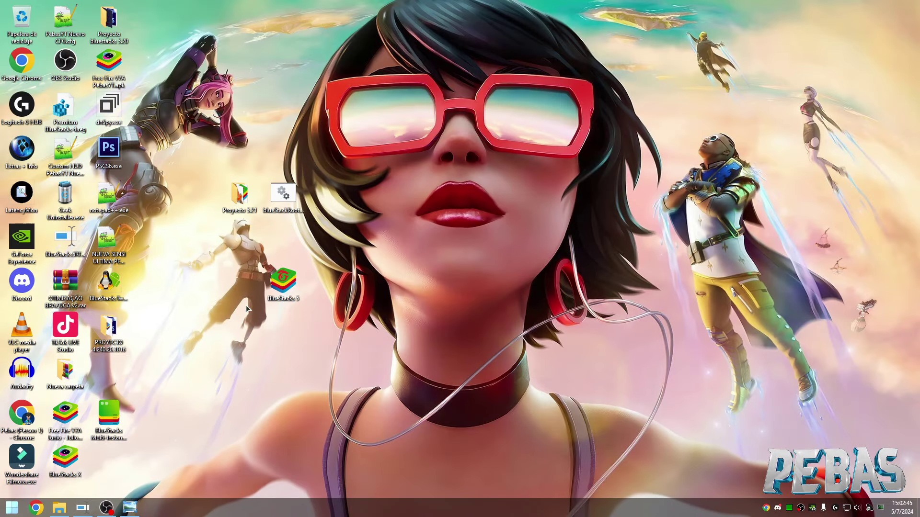
# Open the BlueStacks 5 shortcut's compatibility settings for all users.
pyautogui.moveTo(247, 245); pyautogui.dragTo(330, 326)
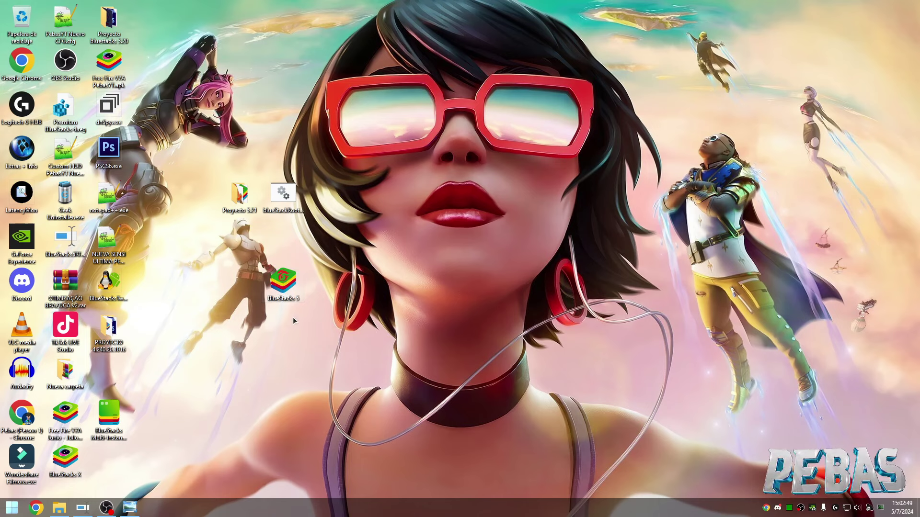
pyautogui.rightClick(300, 289)
pyautogui.click(339, 280)
pyautogui.click(465, 264)
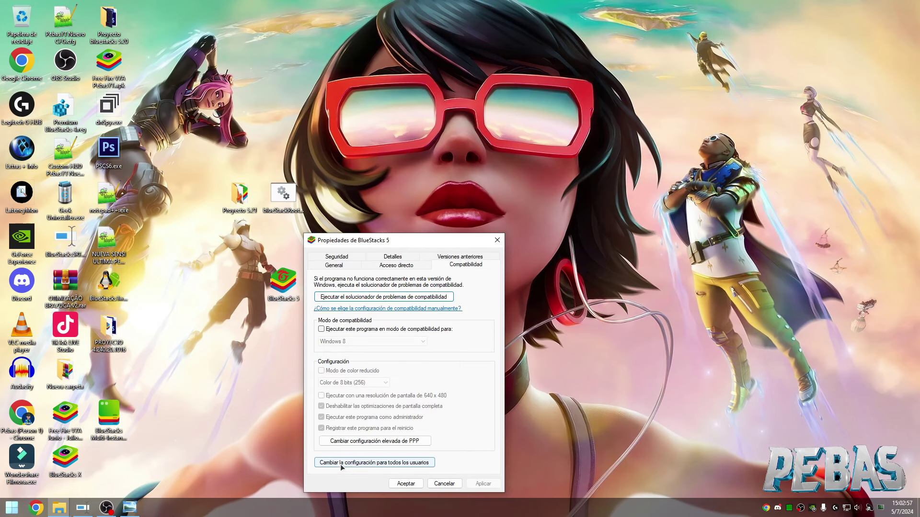
pyautogui.click(400, 463)
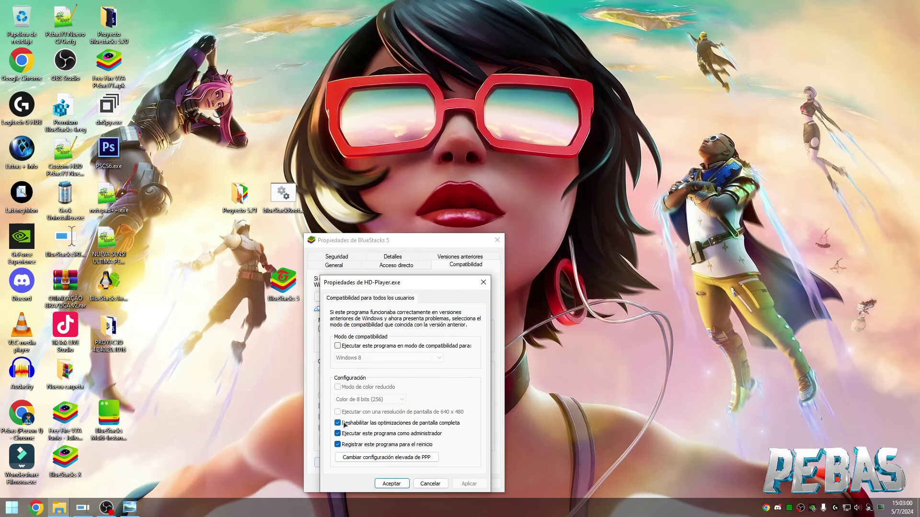
# Set HD-Player.exe to override high-DPI scaling behaviour, with scaling performed by Sistema (mejorado).
pyautogui.click(348, 454)
pyautogui.click(365, 447)
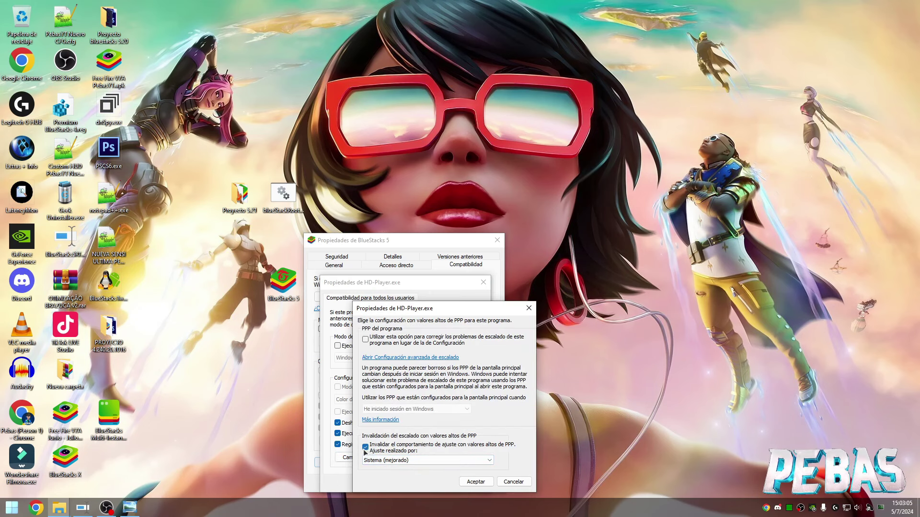
pyautogui.click(375, 458)
pyautogui.click(396, 466)
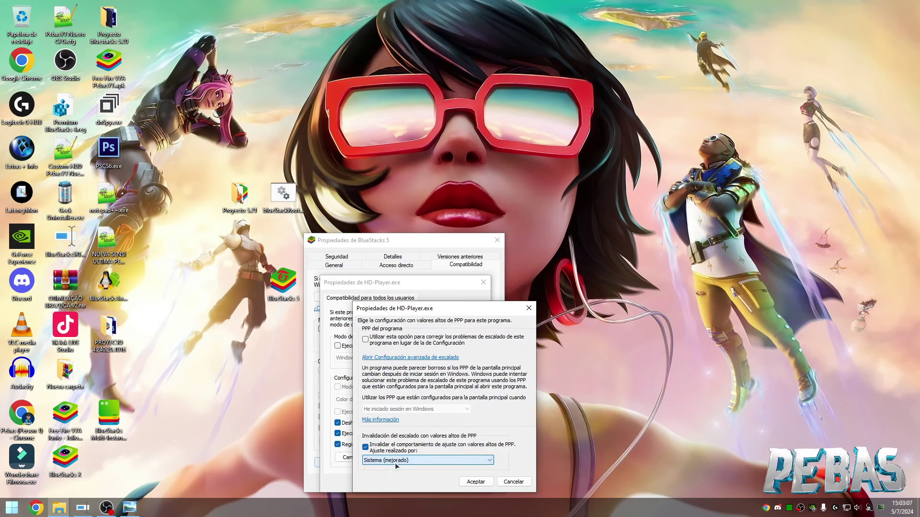
pyautogui.click(400, 462)
pyautogui.click(389, 481)
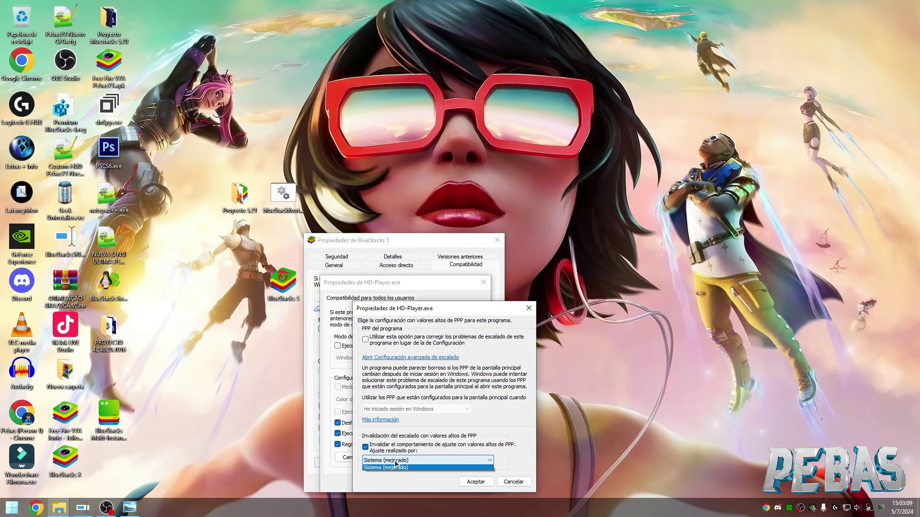
pyautogui.click(388, 460)
pyautogui.click(385, 480)
# Check Windows' advanced scaling settings, and accept the HD-Player.exe scaling and compatibility settings along with the BlueStacks 5 shortcut's properties.
pyautogui.click(425, 358)
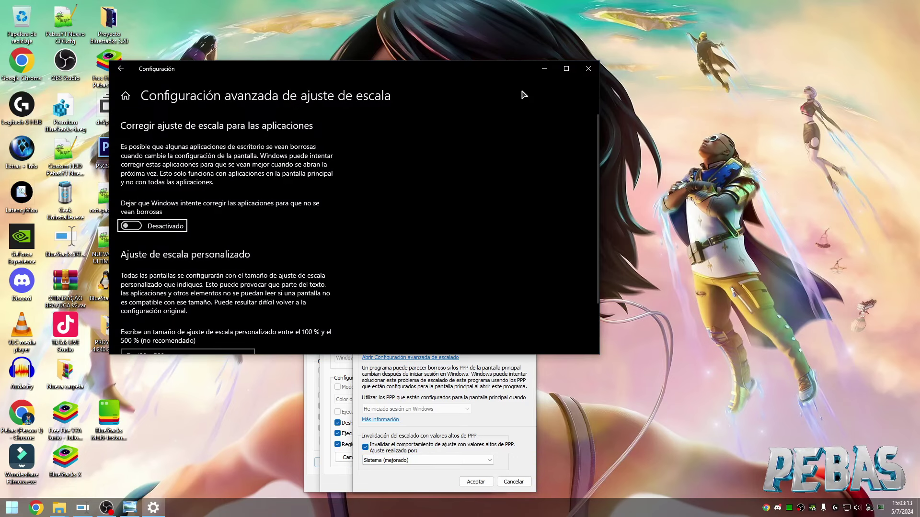
pyautogui.click(588, 69)
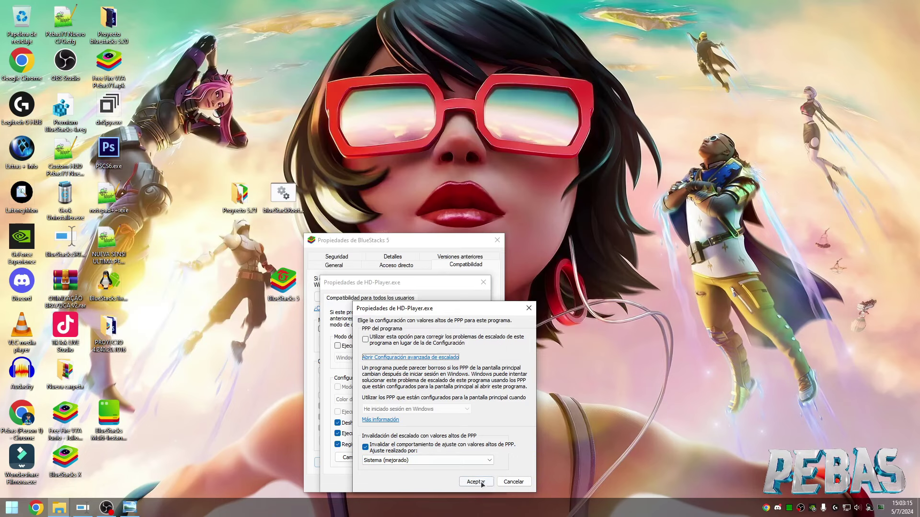
pyautogui.click(476, 481)
pyautogui.click(421, 483)
pyautogui.click(403, 484)
# Place the BlueStacks 5 shortcut just above the BlueStacks Multi-Instance shortcut, and bring up the BlueStacks5RT window before minimising it.
pyautogui.moveTo(283, 283); pyautogui.dragTo(122, 375)
pyautogui.click(83, 508)
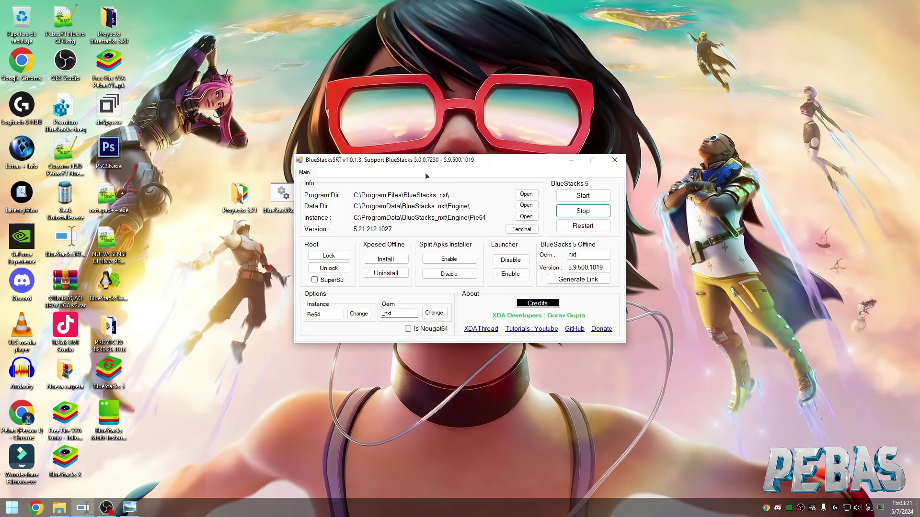
pyautogui.click(575, 163)
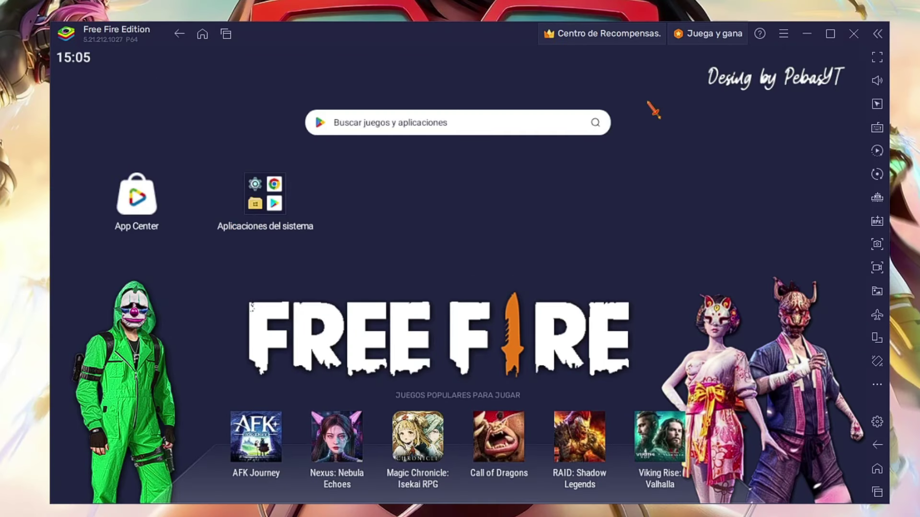
# Show the system apps in the application list of the emulator's Android settings and look through the whole list.
pyautogui.click(263, 209)
pyautogui.click(334, 264)
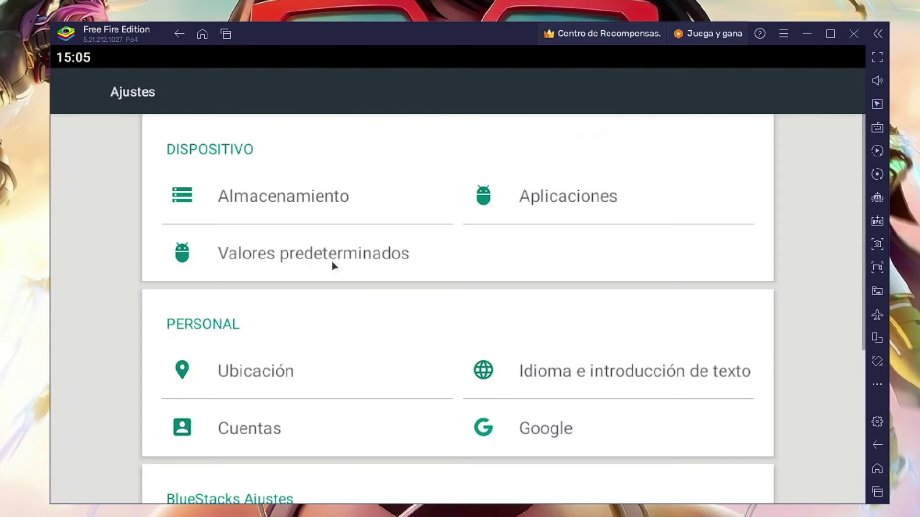
pyautogui.click(550, 201)
pyautogui.scroll(-5, 300, 390)
pyautogui.click(844, 91)
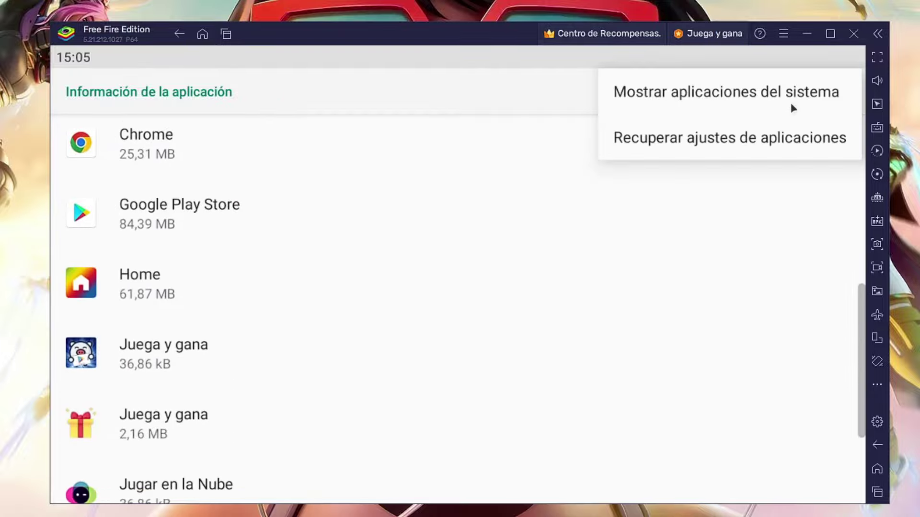
pyautogui.click(766, 92)
pyautogui.scroll(-1, 562, 268)
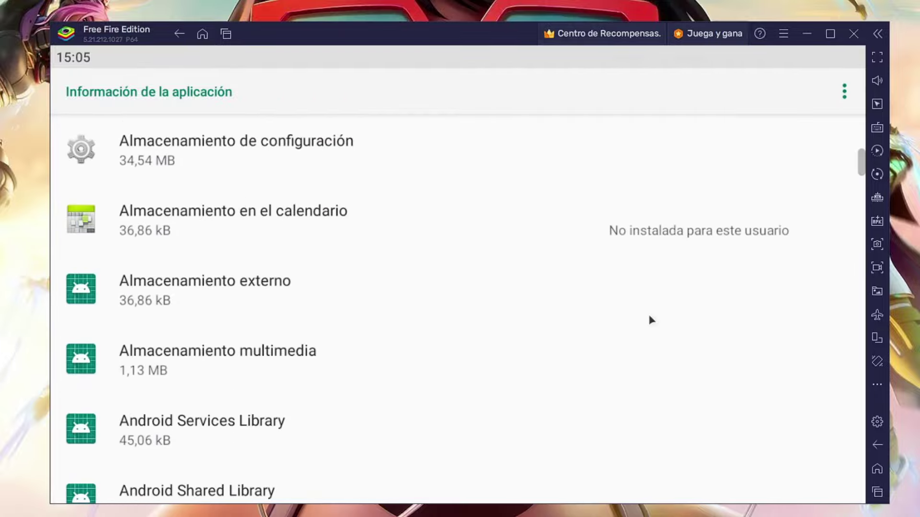
pyautogui.scroll(-20, 649, 317)
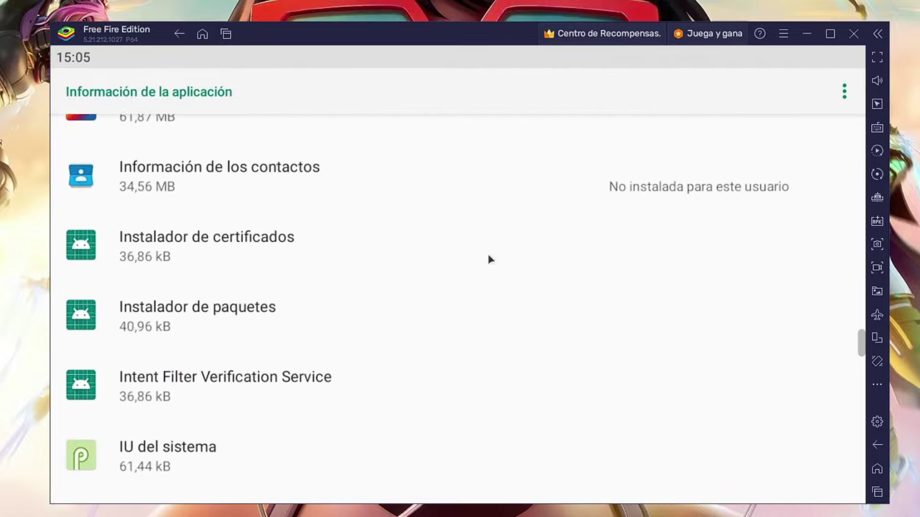
pyautogui.scroll(-20, 489, 258)
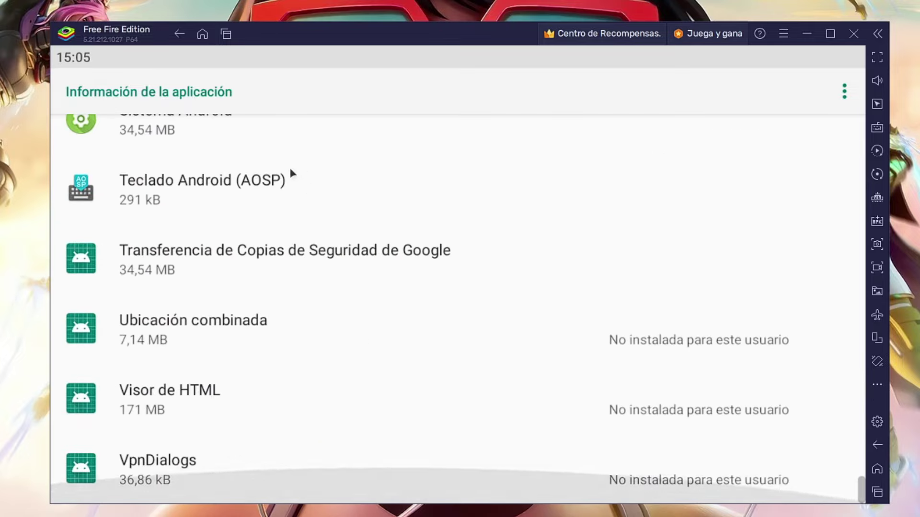
# Return to the main Android settings and open the Ubicación settings.
pyautogui.click(177, 37)
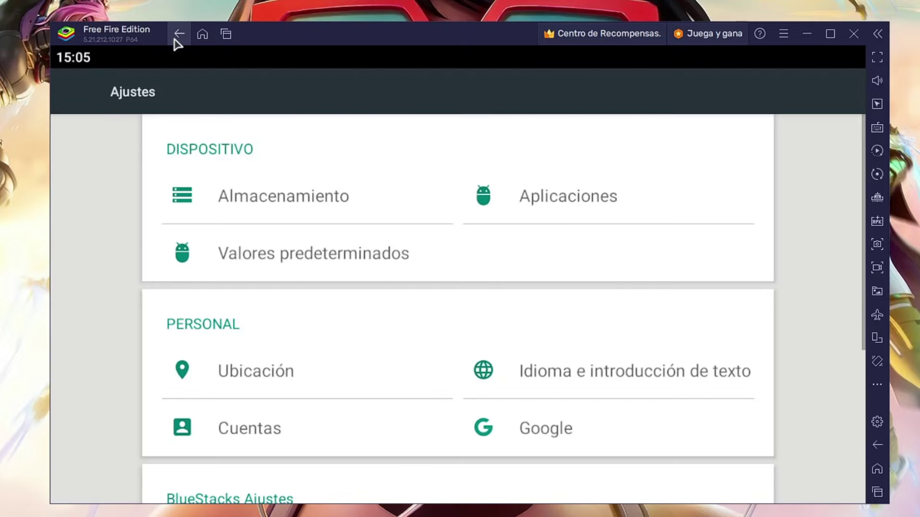
pyautogui.click(255, 371)
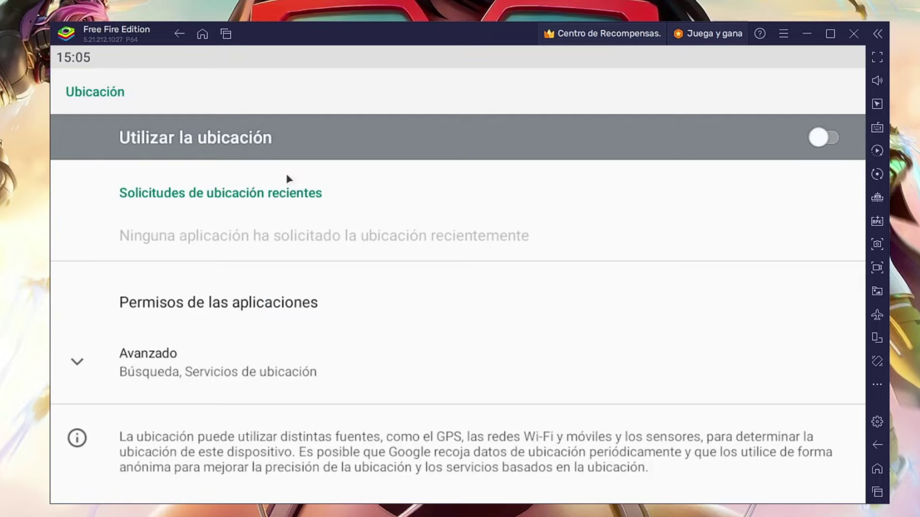